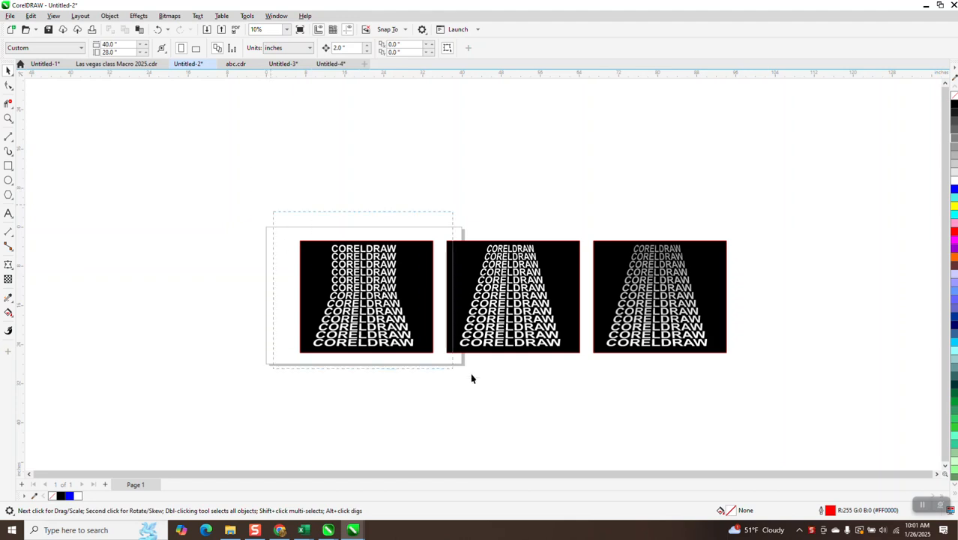
# Move the three finished examples above the page and add the artistic text CORELDRAW on the empty page.
pyautogui.moveTo(518, 289); pyautogui.dragTo(481, 158)
pyautogui.click(8, 213)
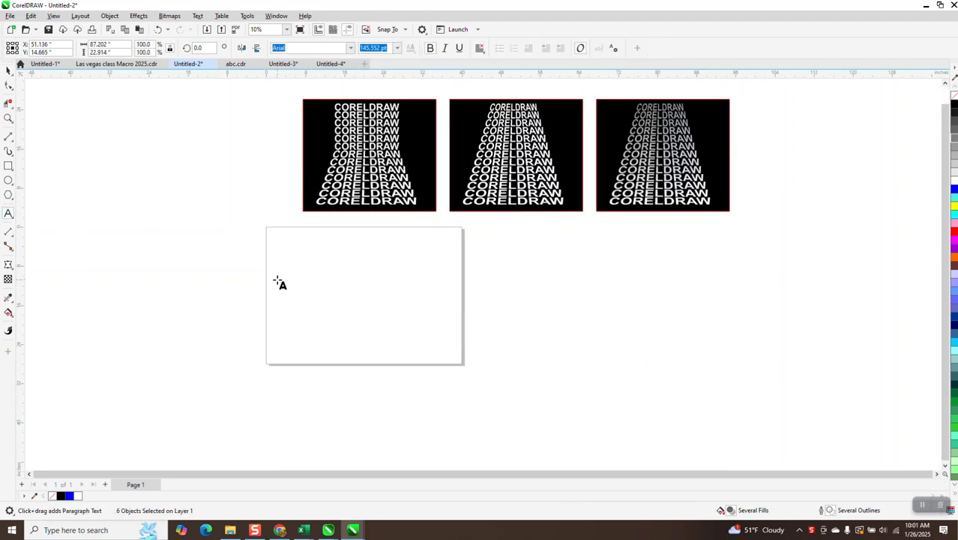
pyautogui.click(314, 324)
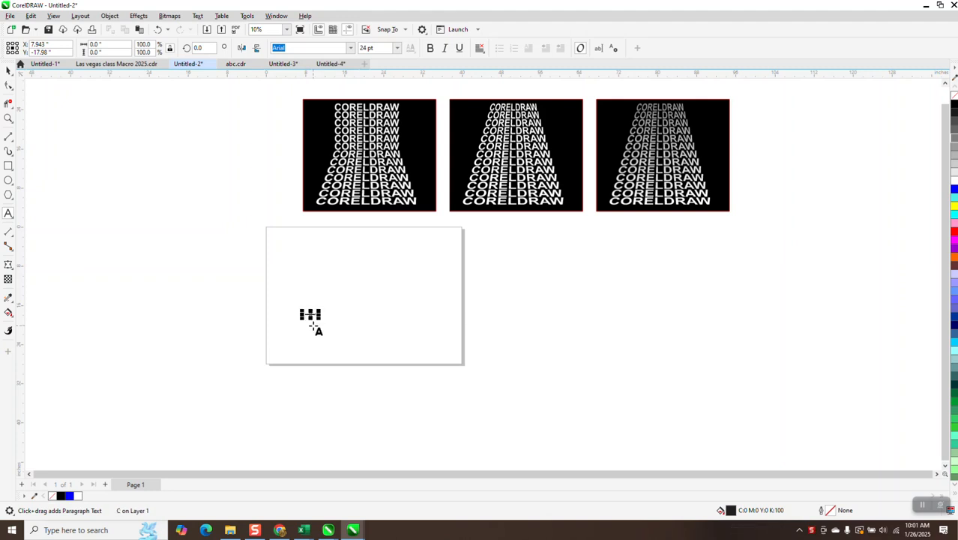
pyautogui.write('CORELDRAW')
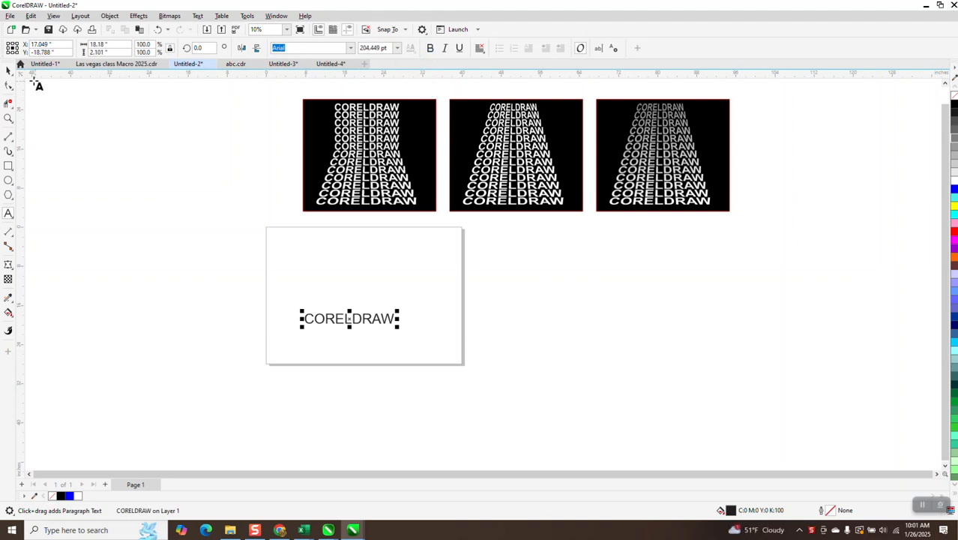
# Make the CORELDRAW text bold and 2 inches high, centred on the page.
pyautogui.click(7, 71)
pyautogui.click(431, 48)
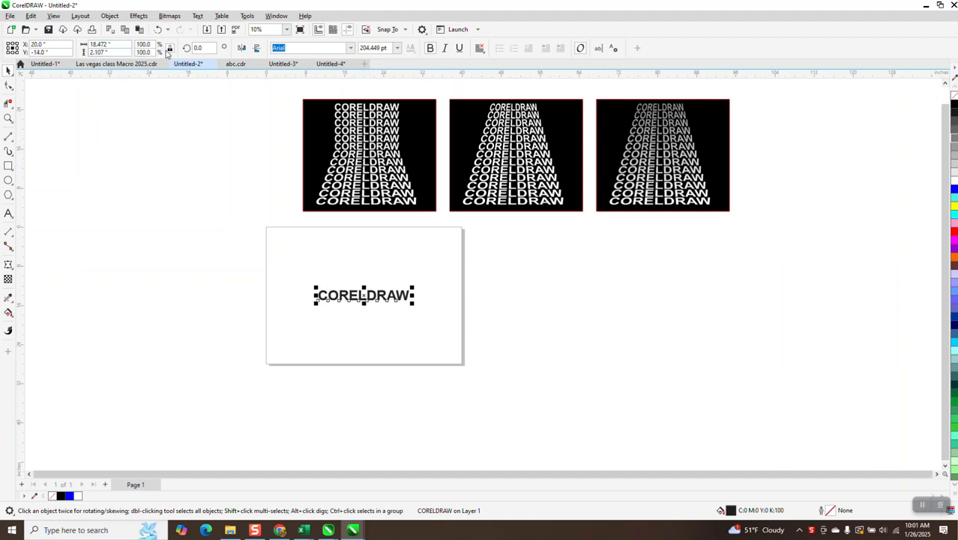
pyautogui.click(105, 52)
pyautogui.press('Return')
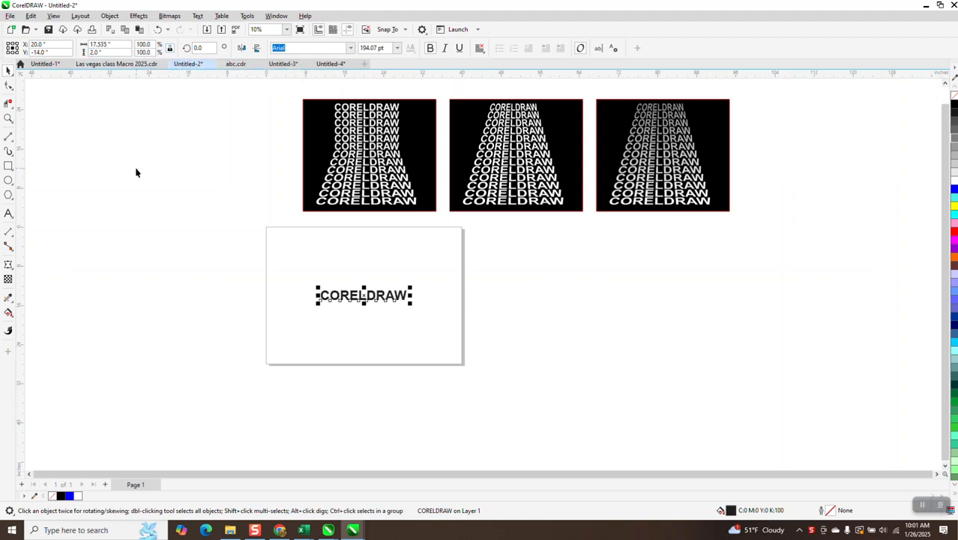
# Set the nudge distance to 2.1 inches and move the CORELDRAW text off the page into the empty space at its right.
pyautogui.click(210, 152)
pyautogui.click(350, 47)
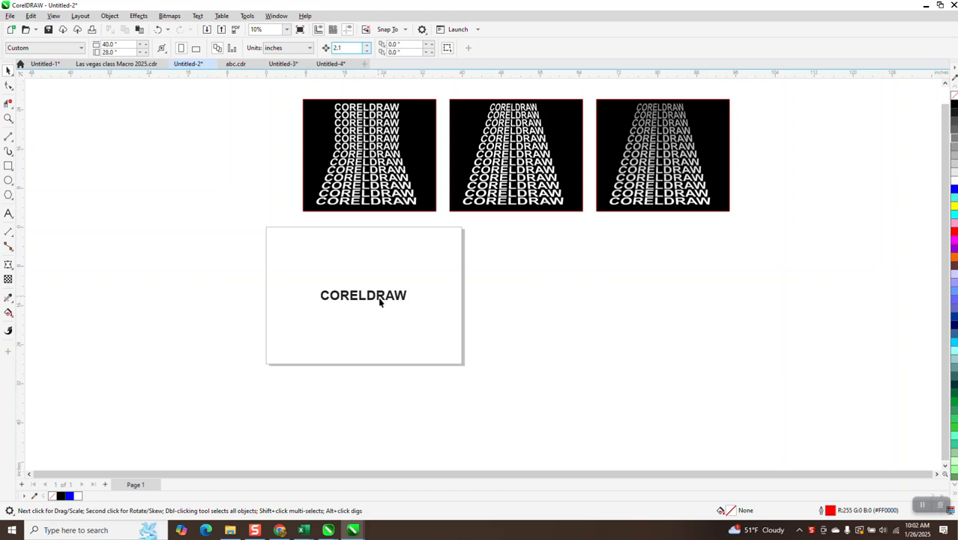
pyautogui.moveTo(385, 298); pyautogui.dragTo(594, 299)
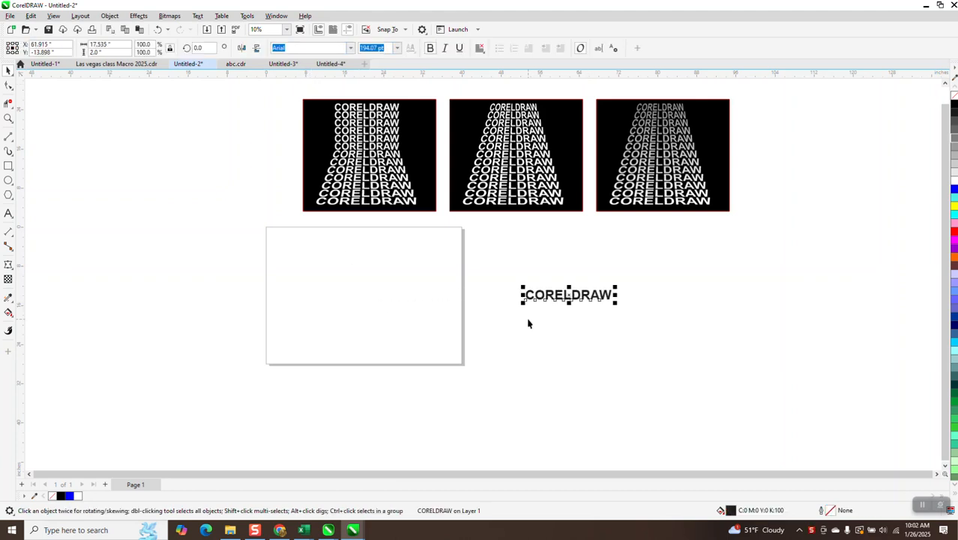
# Duplicate the CORELDRAW text repeatedly downward at 2.1-inch spacing to build a stack of 13 lines.
pyautogui.hotkey('ctrl', 'd')
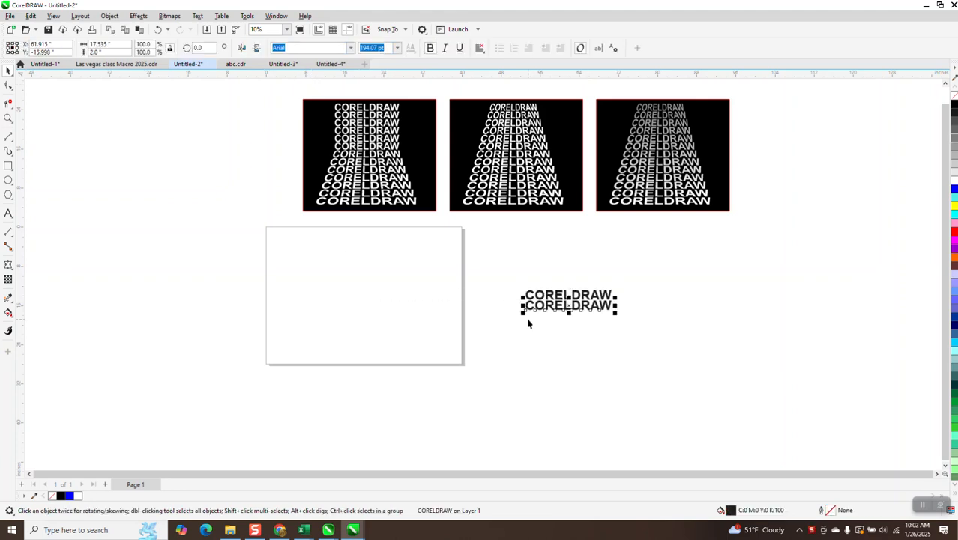
pyautogui.hotkey('ctrl', 'd')
pyautogui.hotkey('ctrl', 'd')
pyautogui.hotkey('ctrl', 'd')
pyautogui.hotkey('ctrl', 'd')
pyautogui.hotkey('ctrl', 'd')
pyautogui.hotkey('ctrl', 'd')
pyautogui.hotkey('ctrl', 'd')
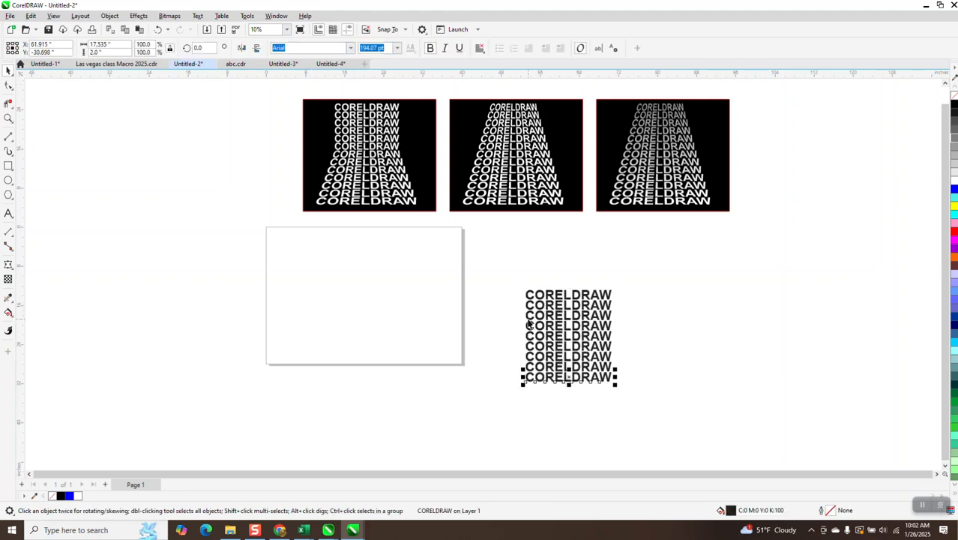
pyautogui.hotkey('ctrl', 'd')
pyautogui.hotkey('ctrl', 'd')
pyautogui.hotkey('ctrl', 'd')
pyautogui.hotkey('ctrl', 'd')
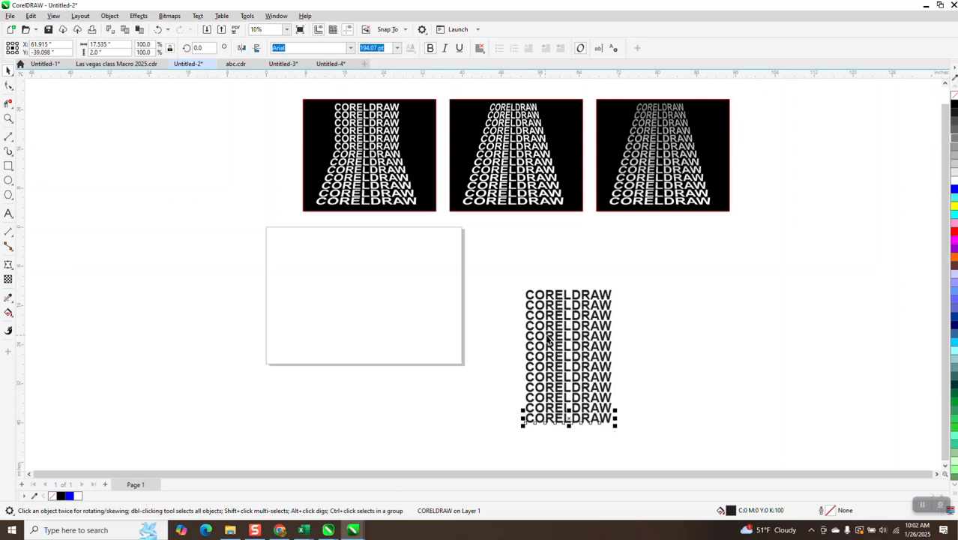
# Group all 13 stacked CORELDRAW lines.
pyautogui.click(9, 118)
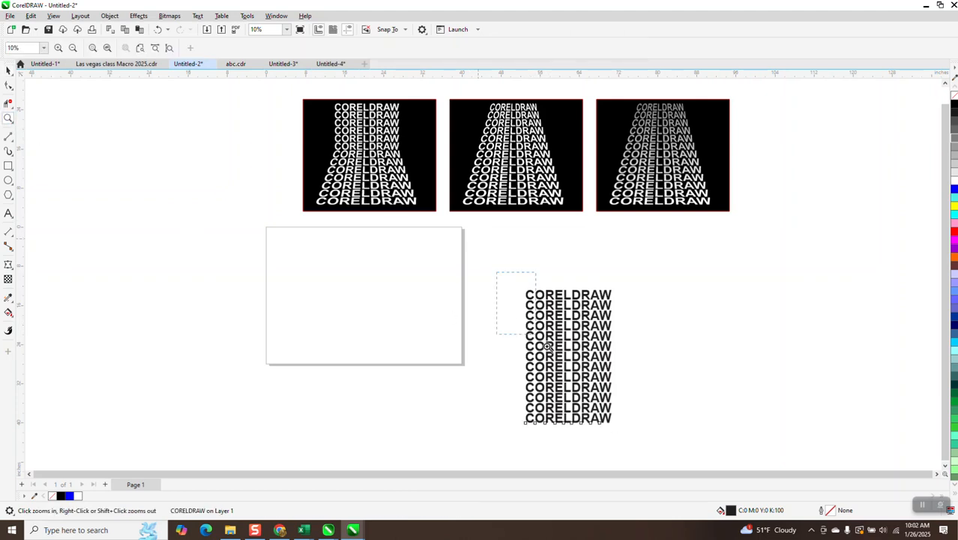
pyautogui.click(692, 460)
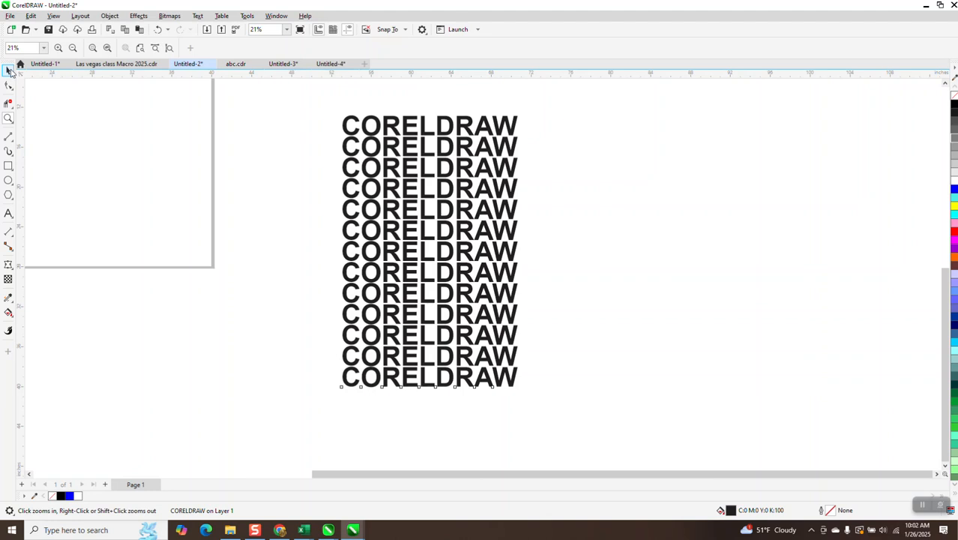
pyautogui.click(8, 70)
pyautogui.moveTo(309, 95); pyautogui.dragTo(642, 451)
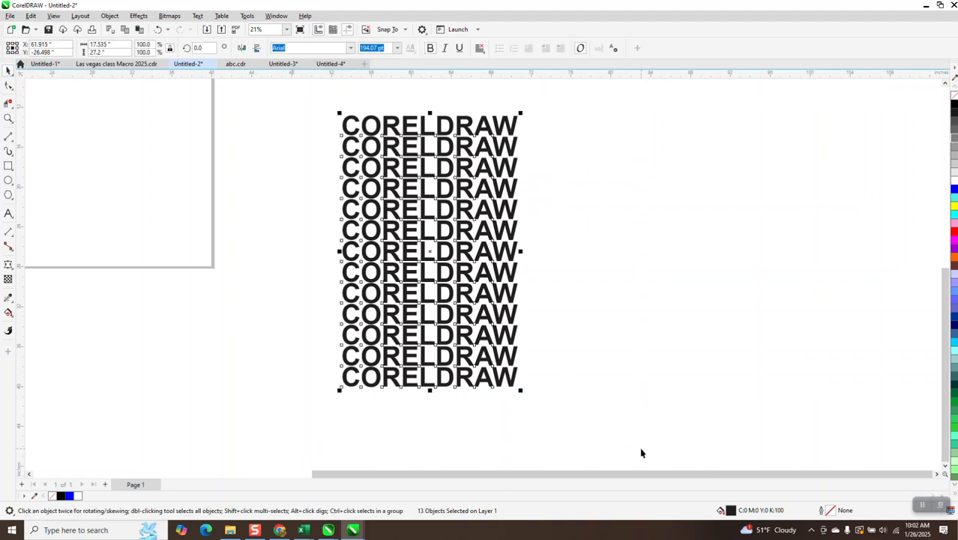
pyautogui.hotkey('ctrl', 'g')
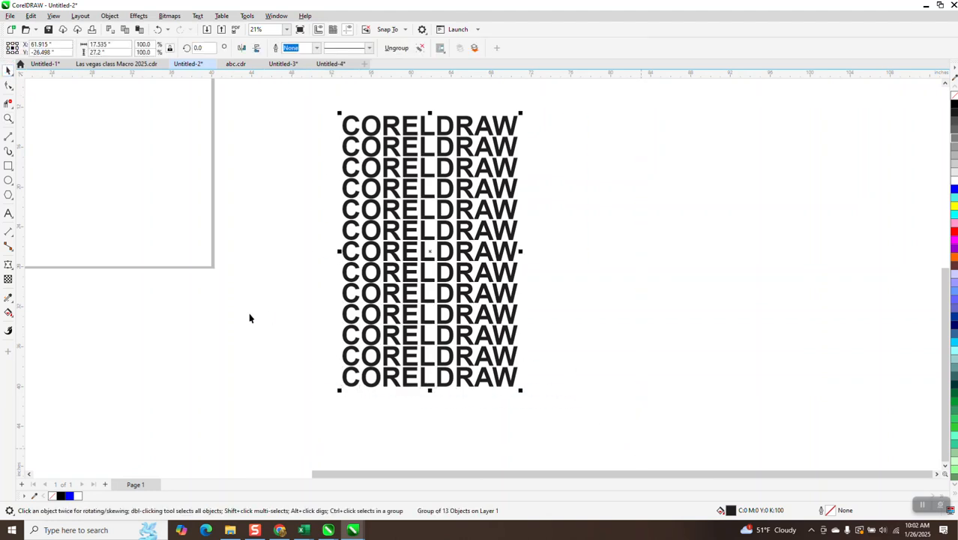
# Apply an envelope to the group, remove its top and bottom middle nodes, and convert the remaining segments to straight lines.
pyautogui.click(9, 264)
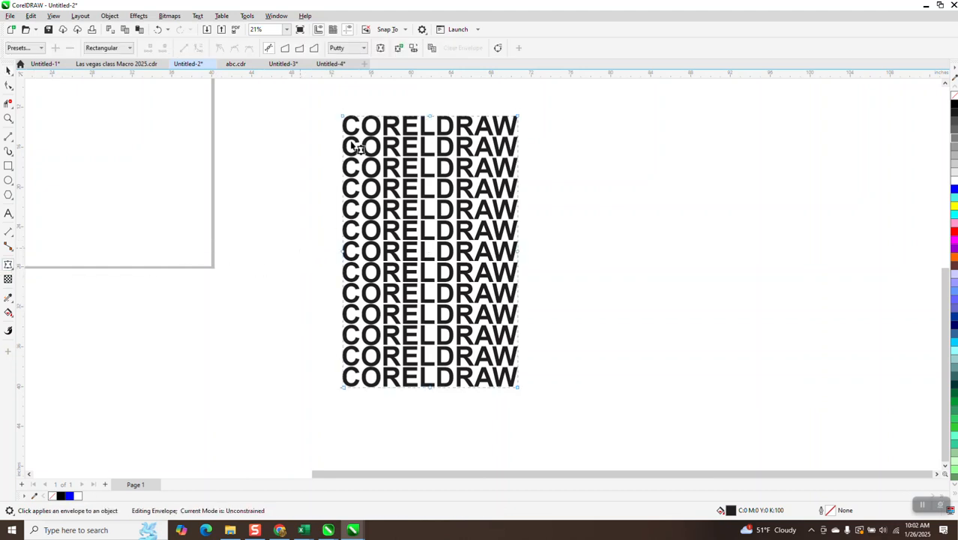
pyautogui.moveTo(404, 111); pyautogui.dragTo(455, 434)
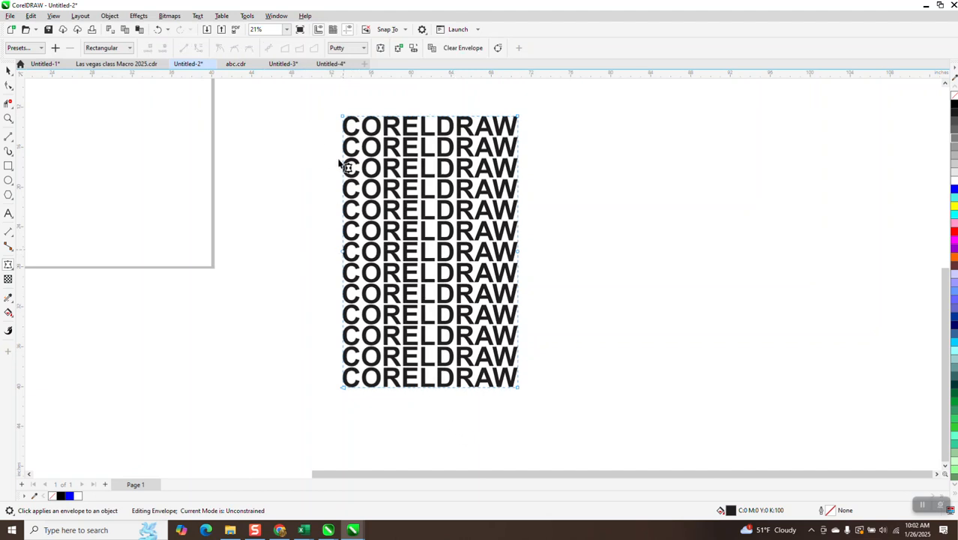
pyautogui.moveTo(334, 102); pyautogui.dragTo(562, 442)
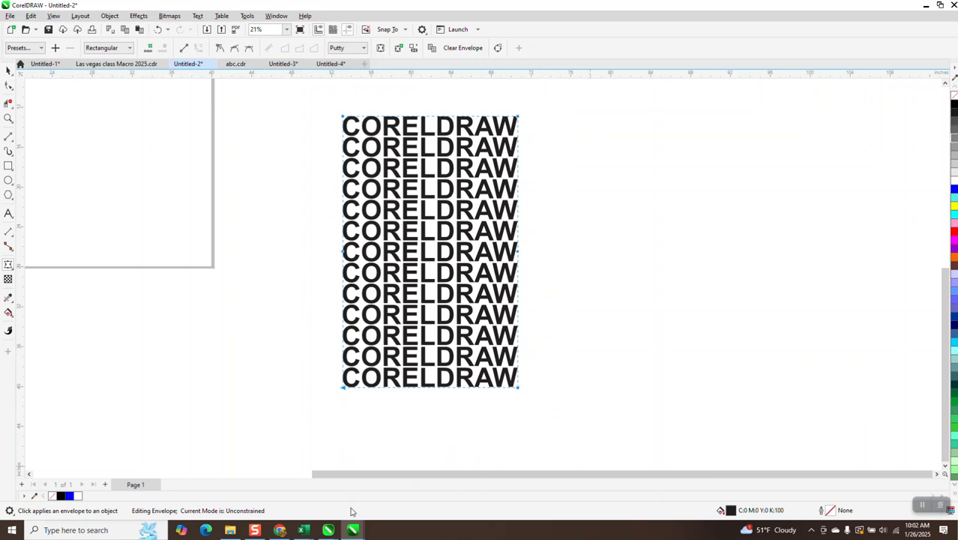
pyautogui.rightClick(516, 388)
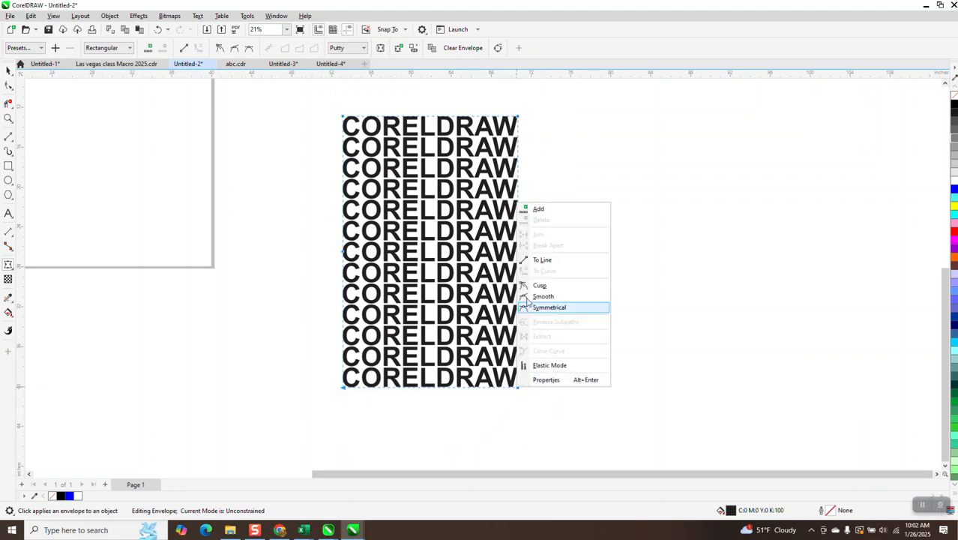
pyautogui.click(541, 260)
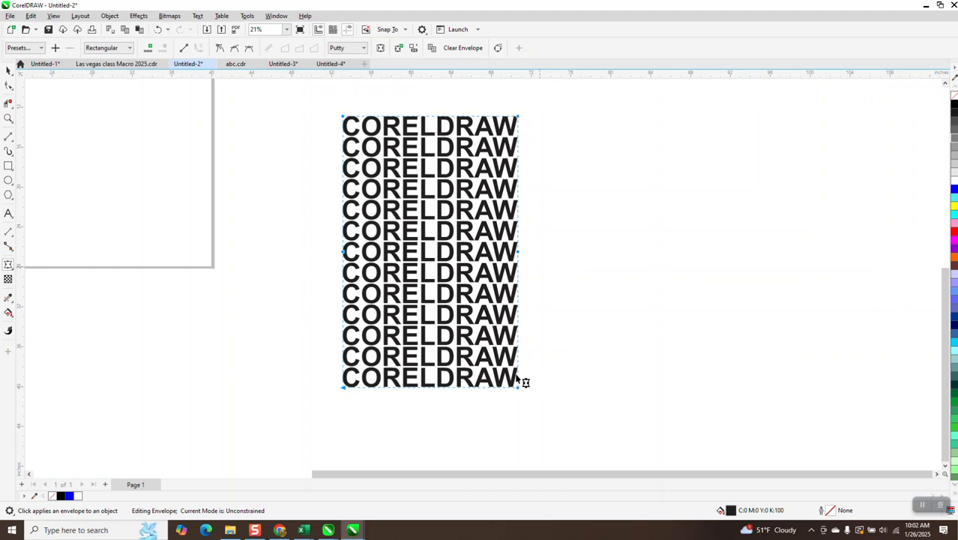
# Raise the envelope's left and right middle nodes to the gap between the sixth and seventh text lines.
pyautogui.click(8, 118)
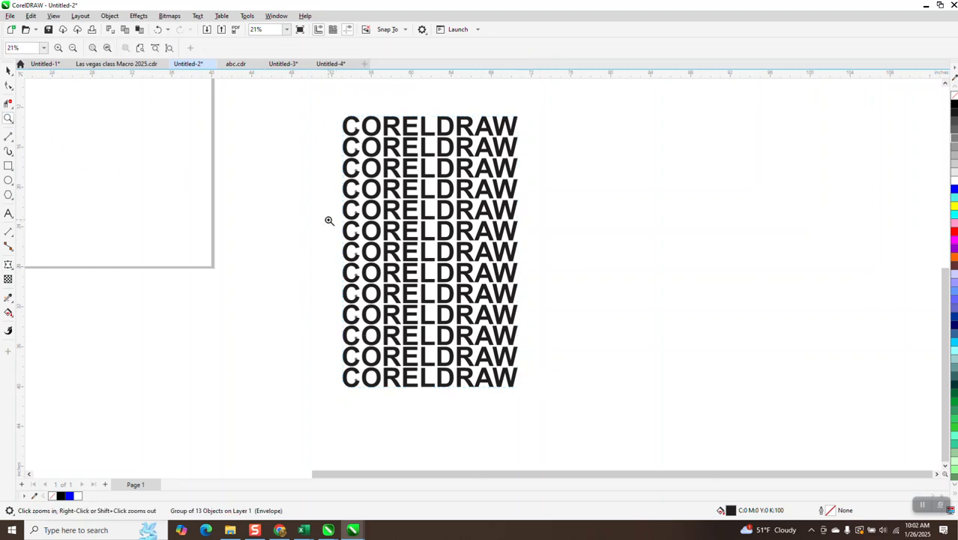
pyautogui.moveTo(695, 348); pyautogui.dragTo(695, 348)
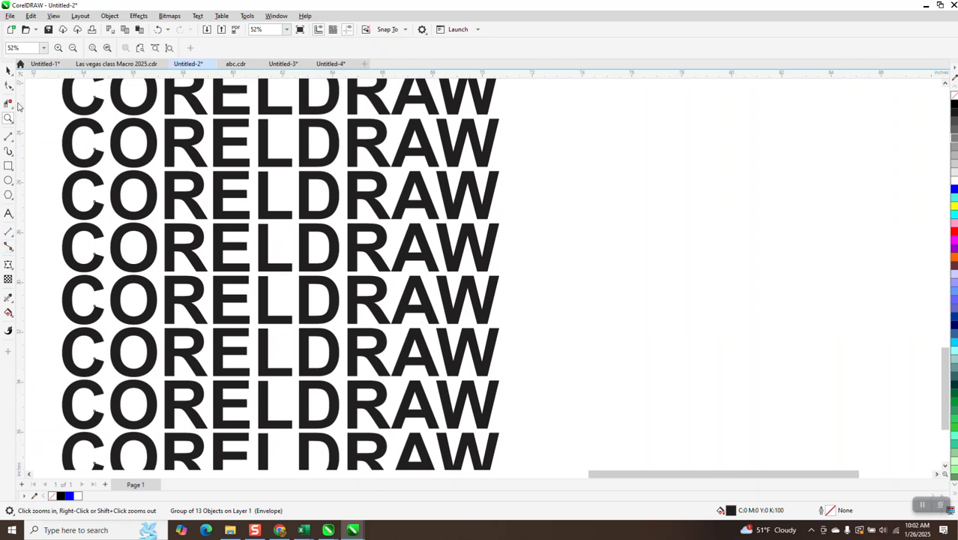
pyautogui.click(10, 87)
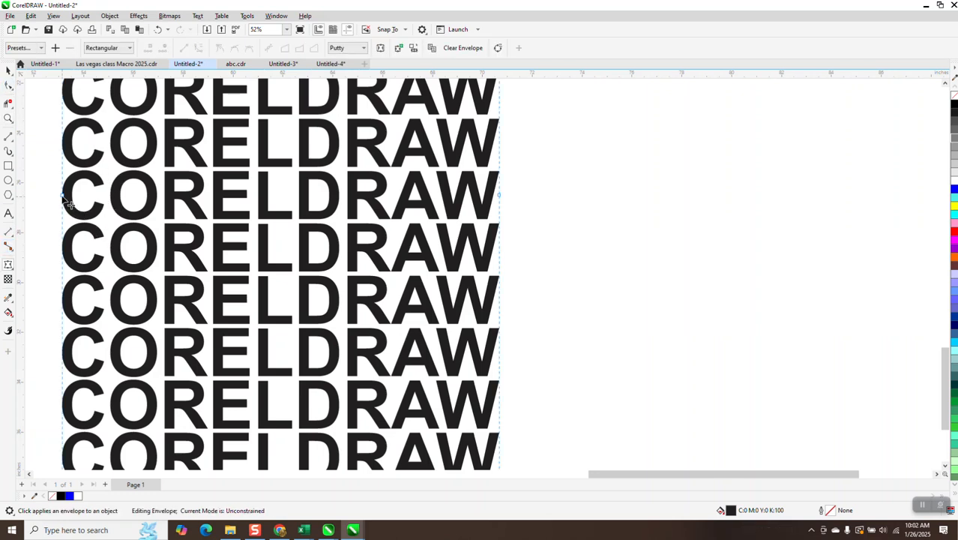
pyautogui.moveTo(65, 198); pyautogui.dragTo(67, 173)
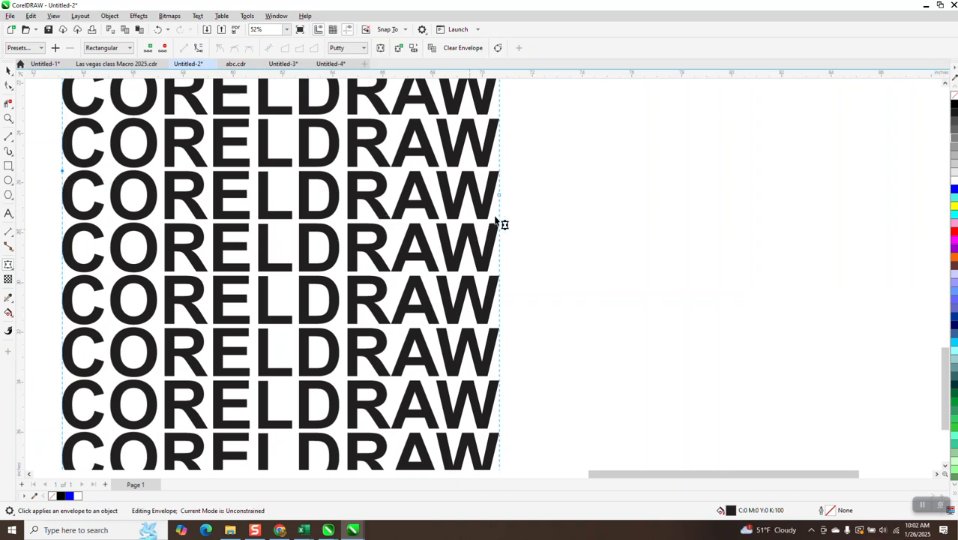
pyautogui.moveTo(499, 195)
pyautogui.mouseDown()
pyautogui.moveTo(499, 175)
pyautogui.moveTo(504, 182)
pyautogui.mouseUp()
pyautogui.scroll(-4, 513, 203)
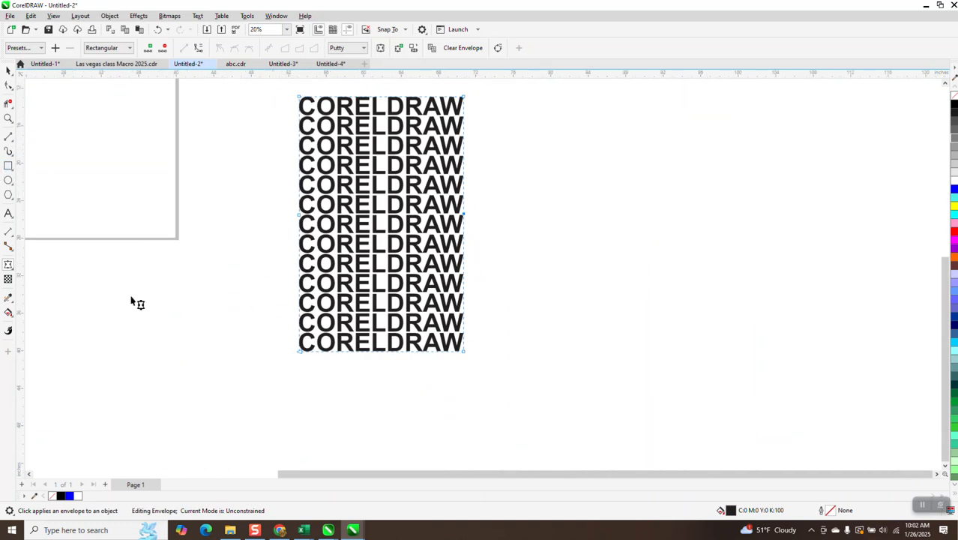
# Flare the lower half of the text by moving both bottom envelope corners outward three 2.1-inch nudges each.
pyautogui.click(246, 347)
pyautogui.click(300, 350)
pyautogui.moveTo(303, 357); pyautogui.dragTo(263, 353)
pyautogui.click(464, 353)
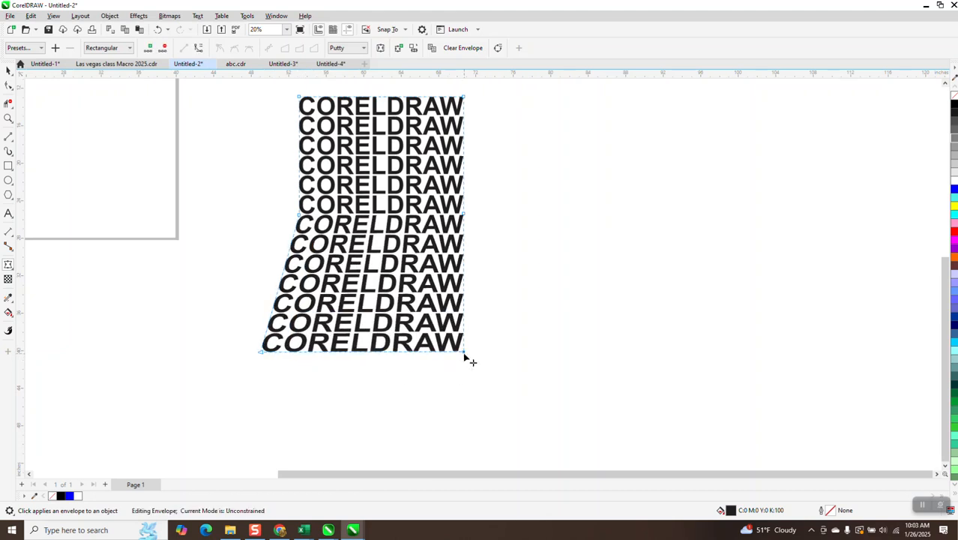
pyautogui.press('Right')
pyautogui.press('Right')
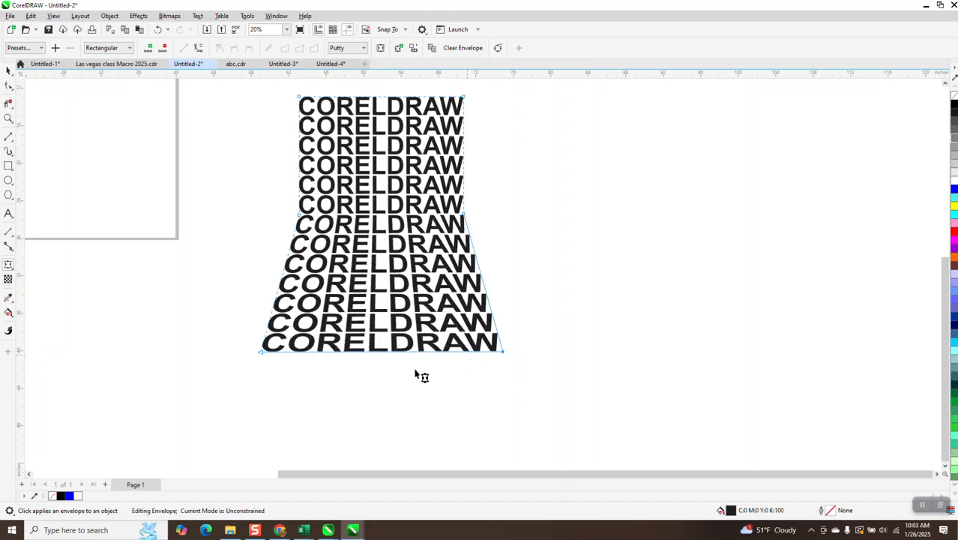
pyautogui.click(261, 352)
pyautogui.press('Left')
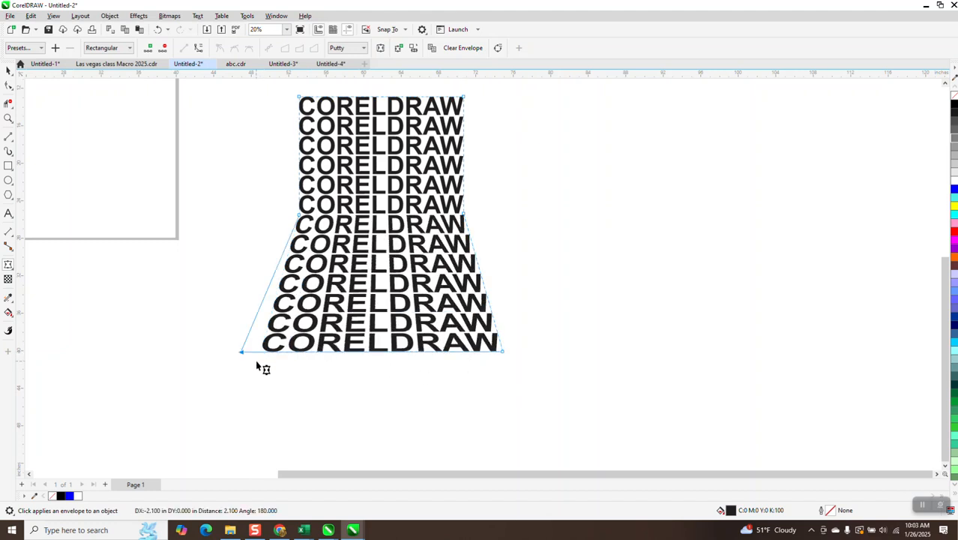
pyautogui.click(503, 352)
pyautogui.press('Right')
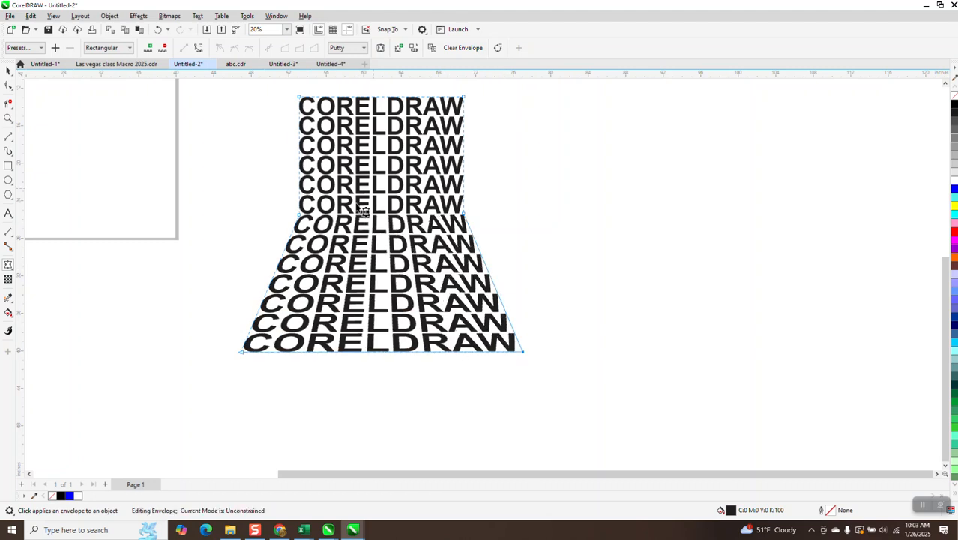
# Duplicate the flared text group and place the copy to the right, clear of the original.
pyautogui.scroll(-2, 358, 217)
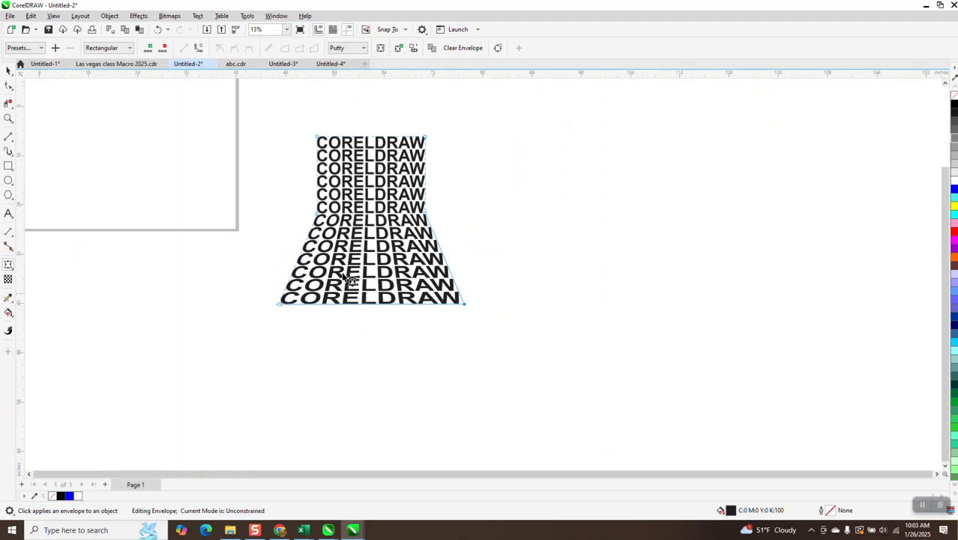
pyautogui.click(8, 70)
pyautogui.moveTo(274, 121); pyautogui.dragTo(506, 352)
pyautogui.press('KP_Add')
pyautogui.press('Right')
pyautogui.press('Right')
pyautogui.press('Right')
pyautogui.press('Right')
pyautogui.press('Right')
pyautogui.press('Right')
pyautogui.press('Right')
pyautogui.press('Right')
pyautogui.press('Right')
pyautogui.press('Right')
pyautogui.press('Right')
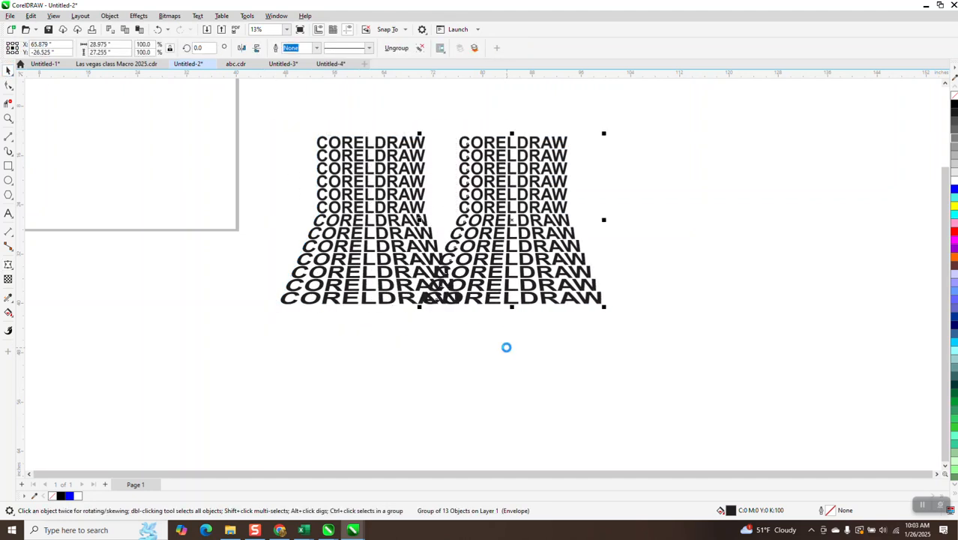
pyautogui.press('Right')
pyautogui.press('Right')
pyautogui.press('Right')
pyautogui.press('Right')
pyautogui.press('Right')
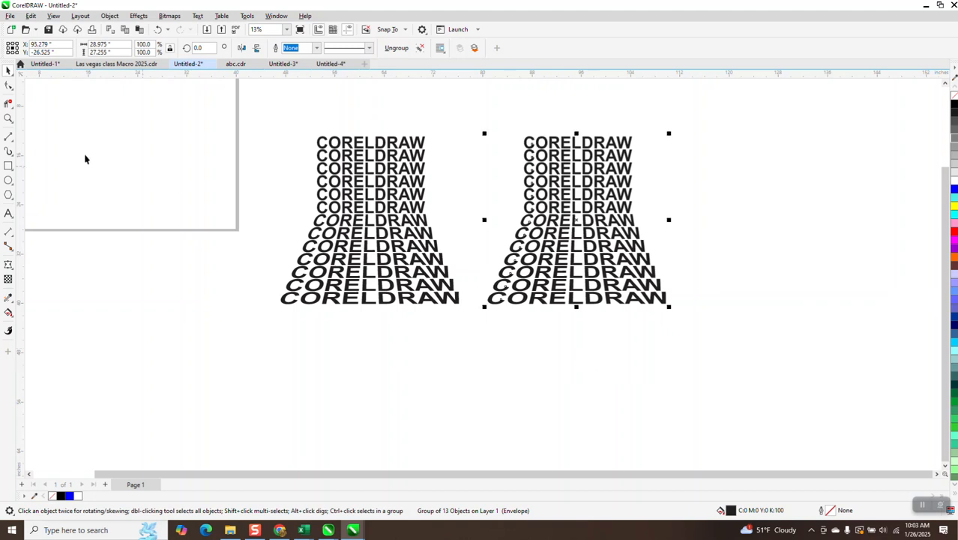
# Delete the two middle side nodes from the copy's envelope to give it straight slanted sides.
pyautogui.moveTo(478, 133); pyautogui.dragTo(714, 353)
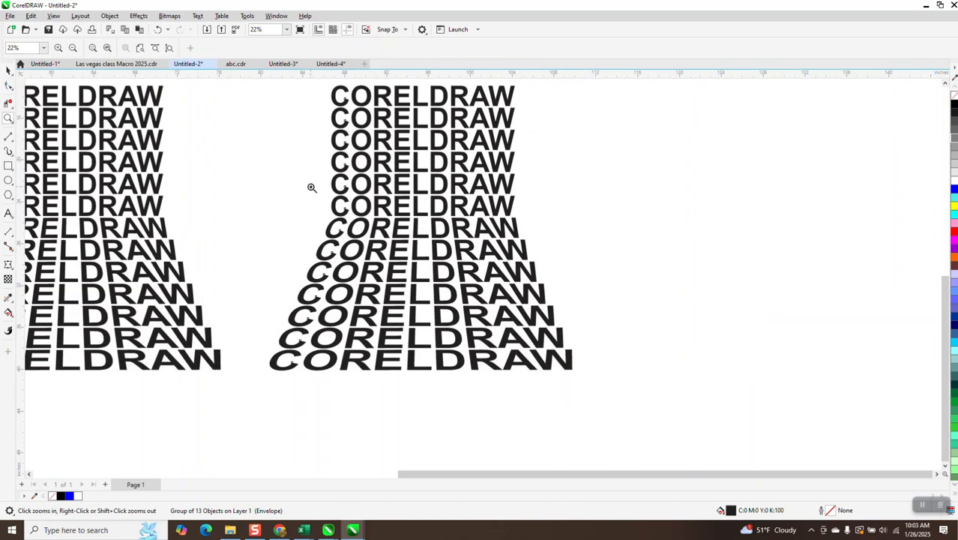
pyautogui.click(7, 85)
pyautogui.moveTo(311, 208); pyautogui.dragTo(560, 259)
pyautogui.press('Delete')
pyautogui.scroll(-1, 410, 266)
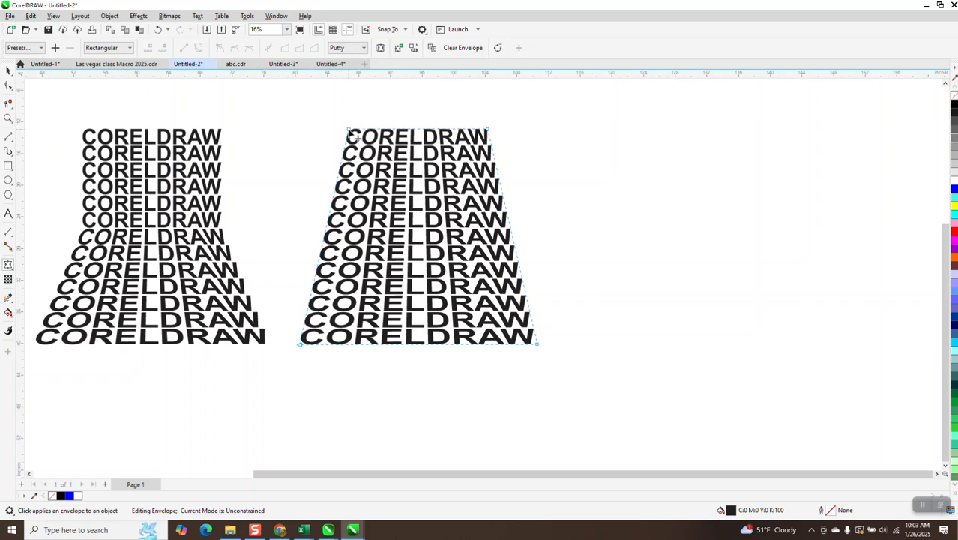
# Narrow the top of the copy by moving both top envelope corners inward about 2 inches each.
pyautogui.moveTo(349, 131); pyautogui.dragTo(363, 130)
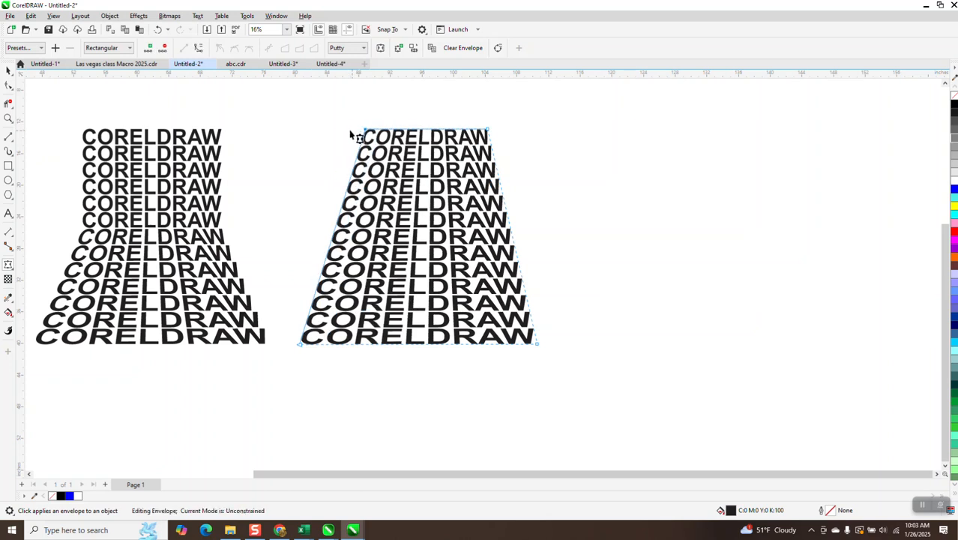
pyautogui.click(487, 133)
pyautogui.click(488, 132)
pyautogui.moveTo(489, 132); pyautogui.dragTo(472, 132)
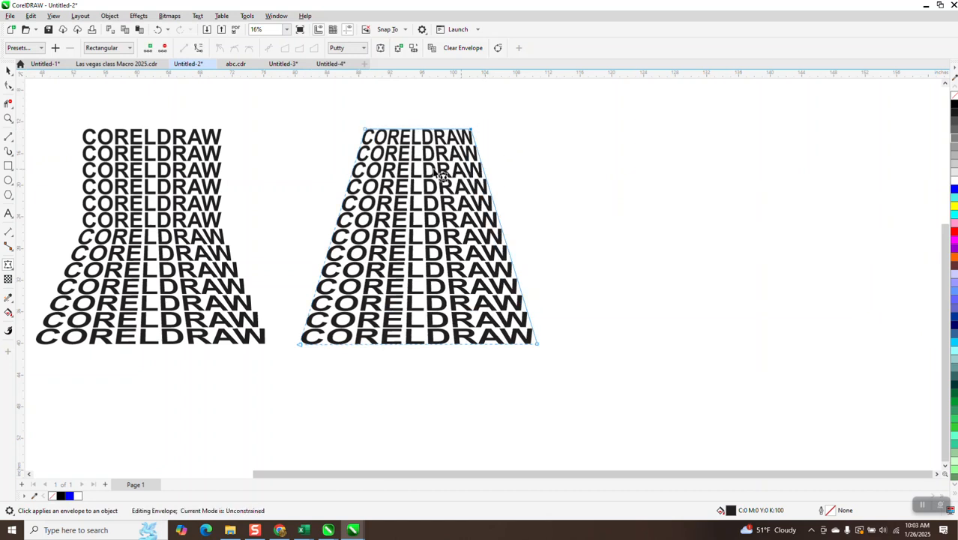
# Duplicate the tapered text group, place the copy to the right of the original, and fill it white.
pyautogui.click(8, 70)
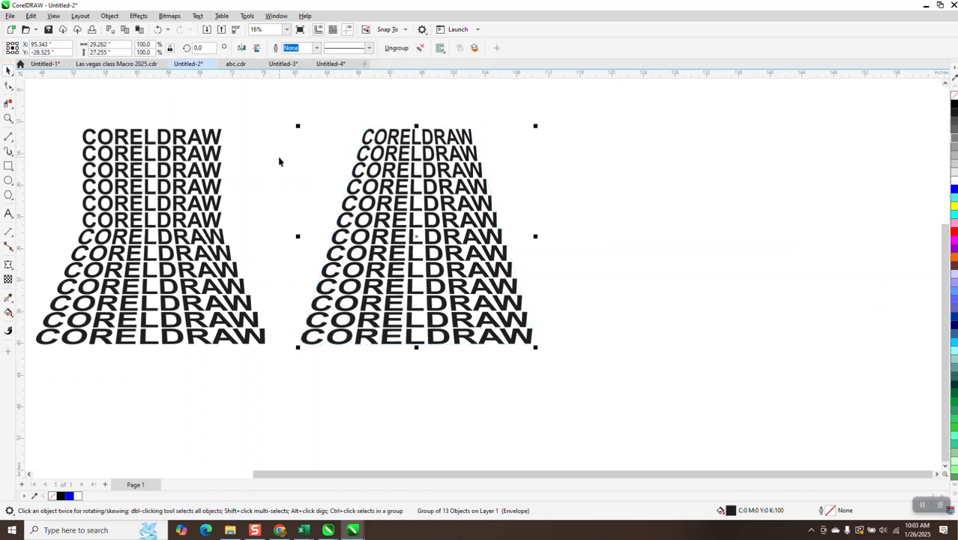
pyautogui.moveTo(417, 233); pyautogui.dragTo(667, 252)
pyautogui.moveTo(469, 247); pyautogui.dragTo(729, 239)
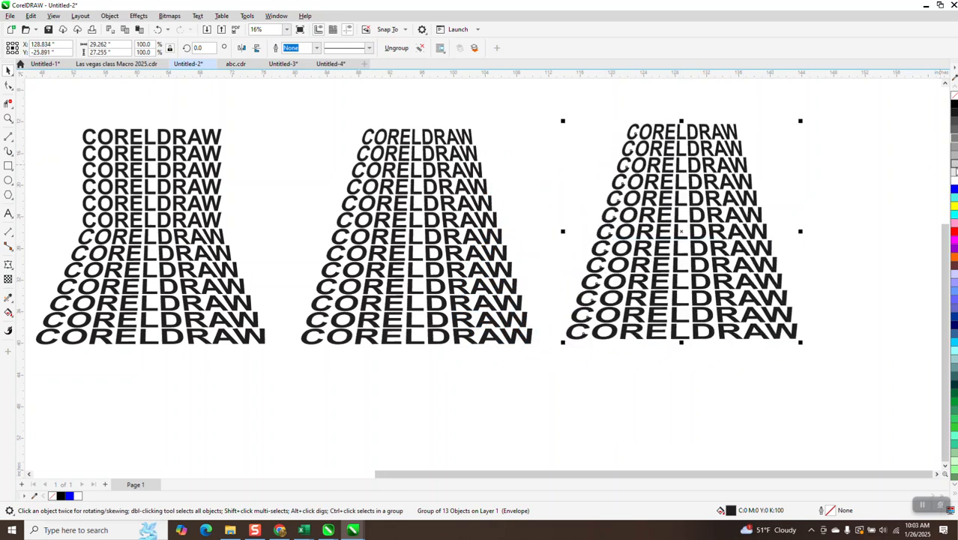
pyautogui.click(952, 182)
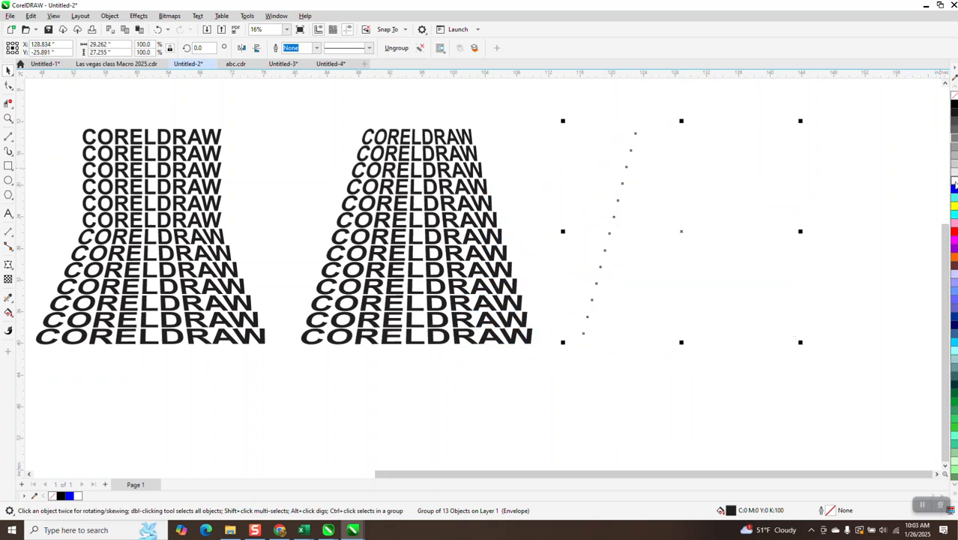
# Add a black-filled rectangle about 104 by 38 inches around all three text stacks and order it behind them.
pyautogui.scroll(-2, 638, 208)
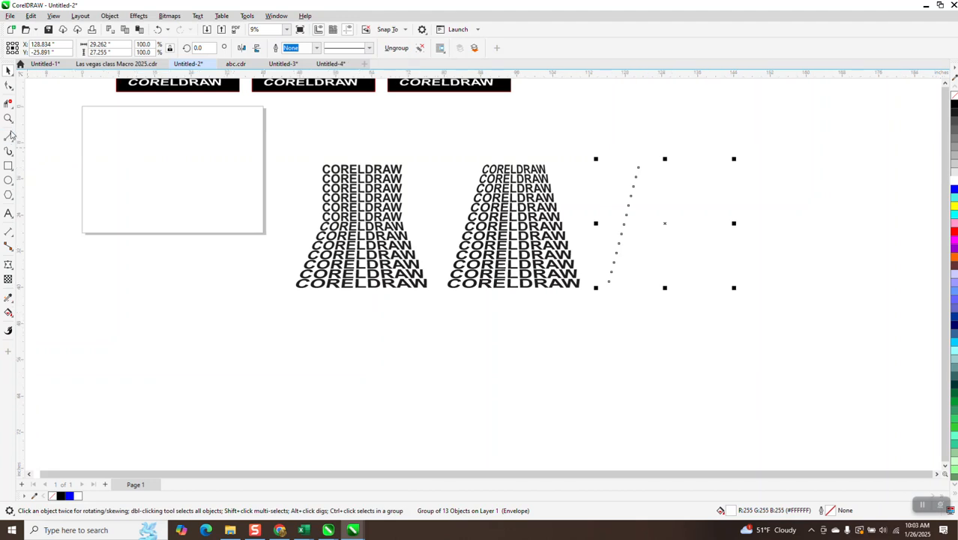
pyautogui.click(8, 165)
pyautogui.moveTo(281, 146); pyautogui.dragTo(754, 318)
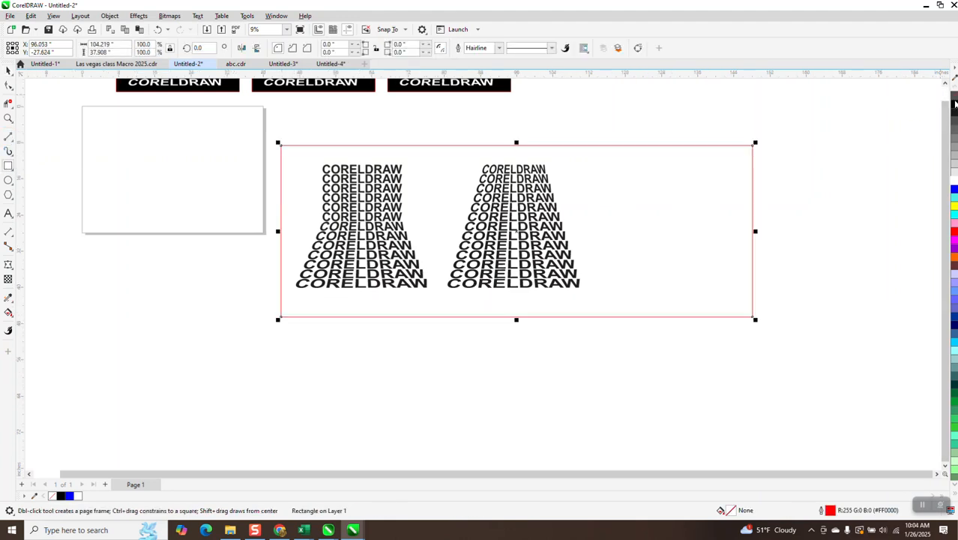
pyautogui.click(954, 103)
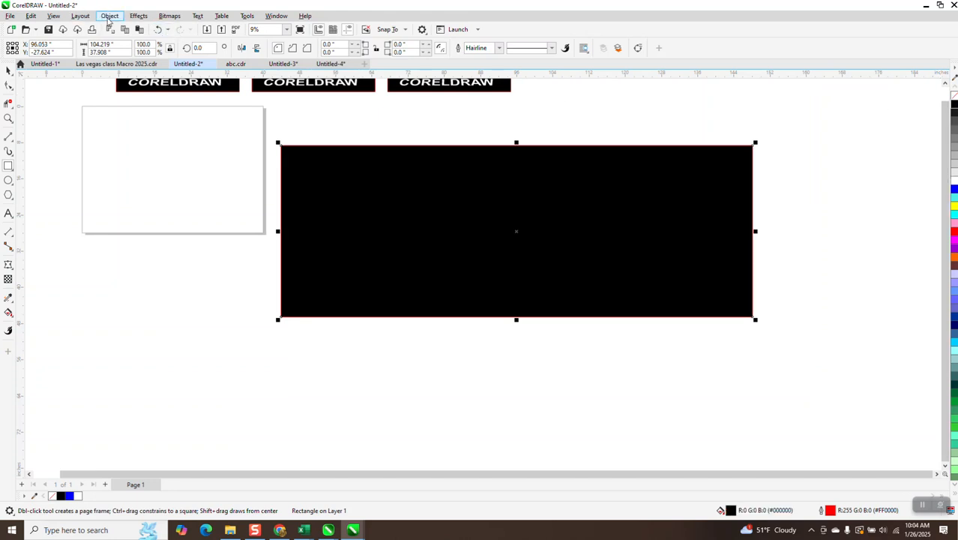
pyautogui.click(108, 19)
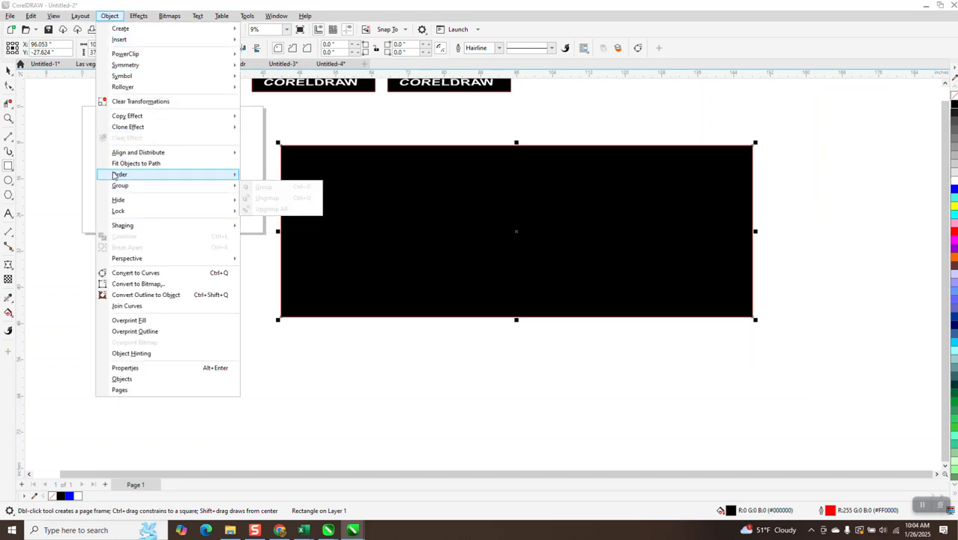
pyautogui.click(272, 194)
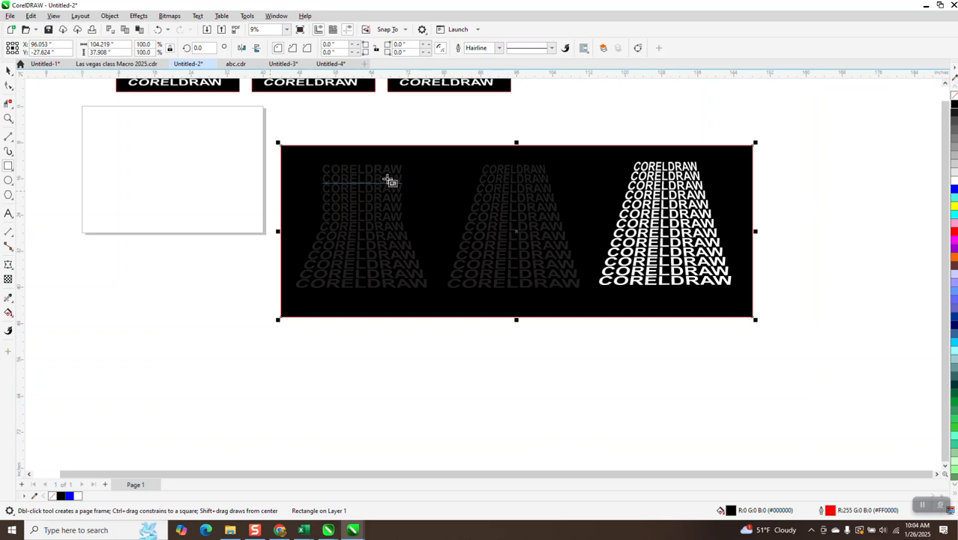
# Fill the flared text stack and the middle tapered stack with white.
pyautogui.click(8, 71)
pyautogui.moveTo(243, 122); pyautogui.dragTo(611, 330)
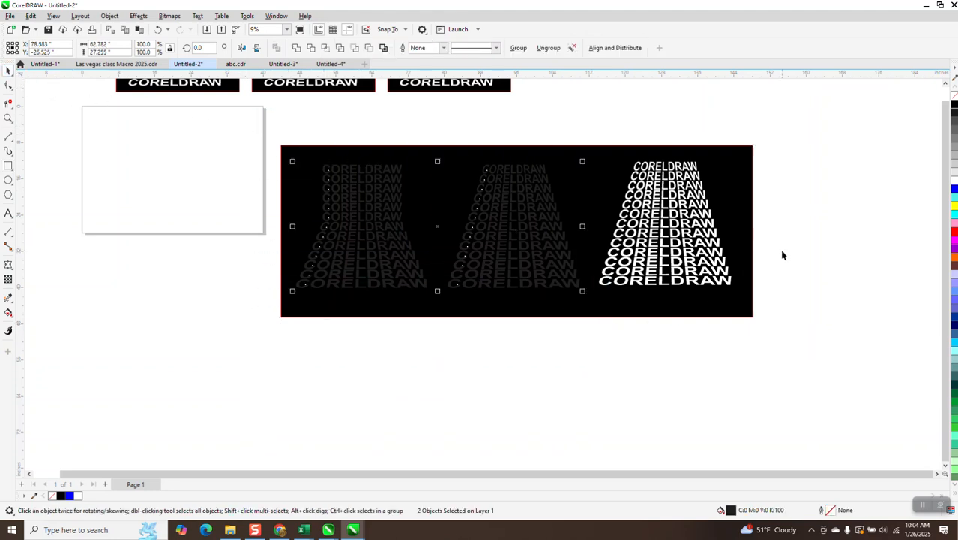
pyautogui.click(953, 186)
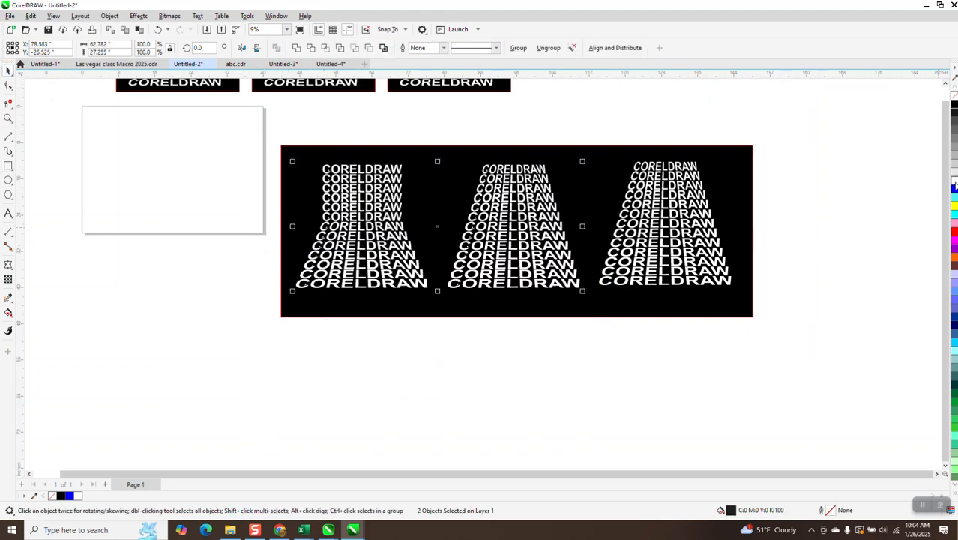
# Apply a linear fountain fill to the rightmost text stack, running from white at its base to black at its top.
pyautogui.click(704, 275)
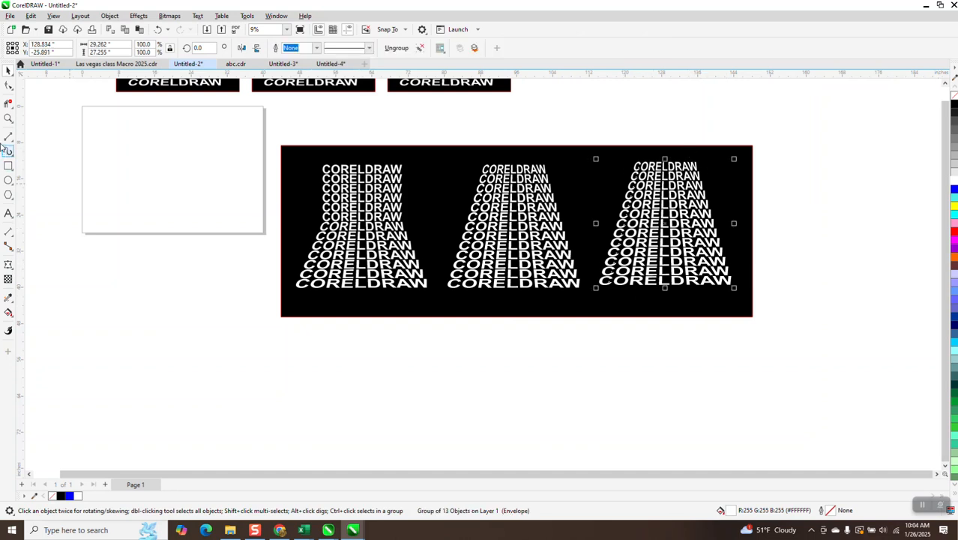
pyautogui.click(9, 119)
pyautogui.moveTo(581, 180); pyautogui.dragTo(815, 331)
pyautogui.click(9, 69)
pyautogui.press('space')
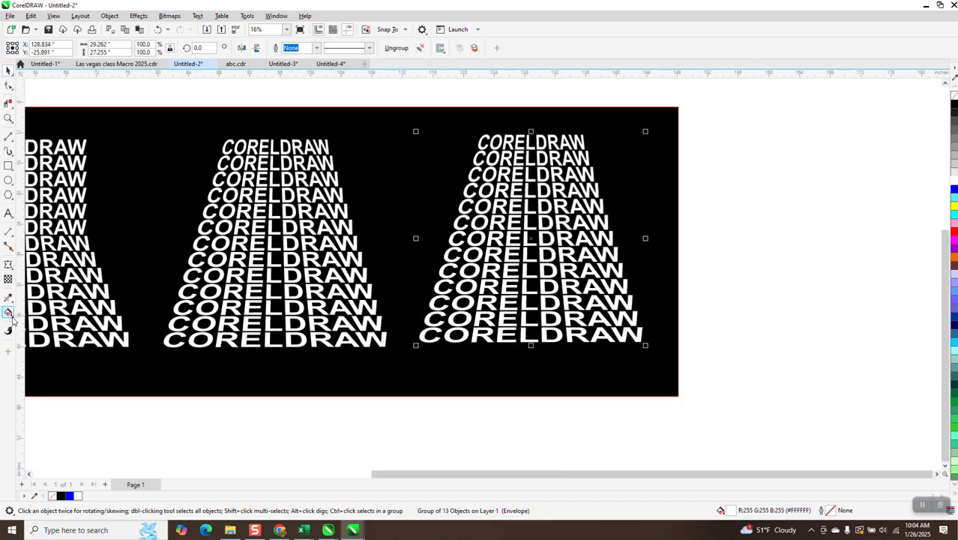
pyautogui.click(12, 319)
pyautogui.click(34, 315)
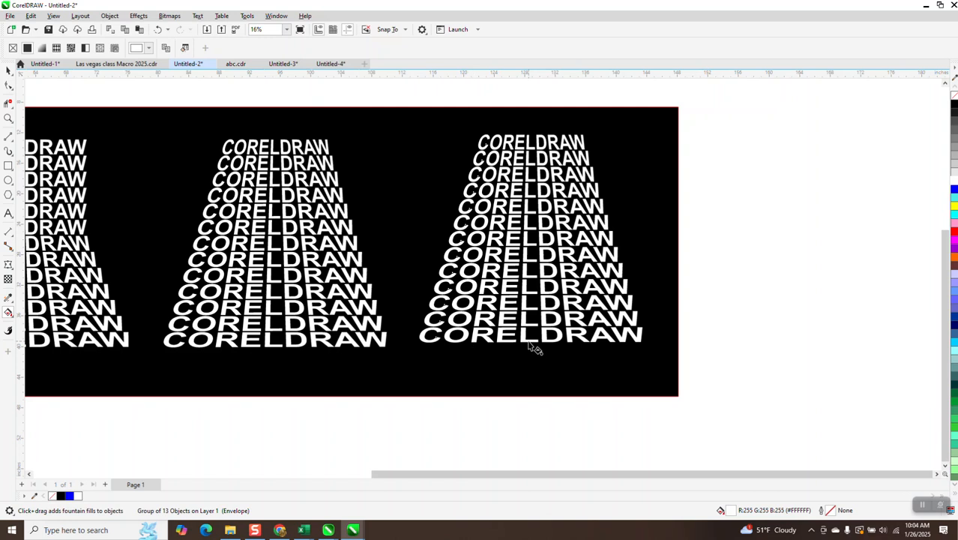
pyautogui.moveTo(529, 341); pyautogui.dragTo(537, 124)
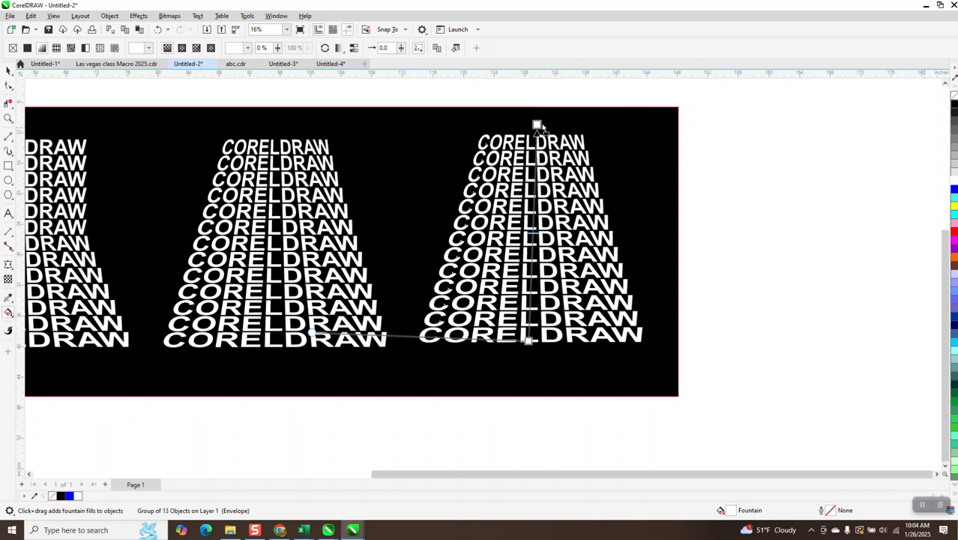
pyautogui.click(537, 124)
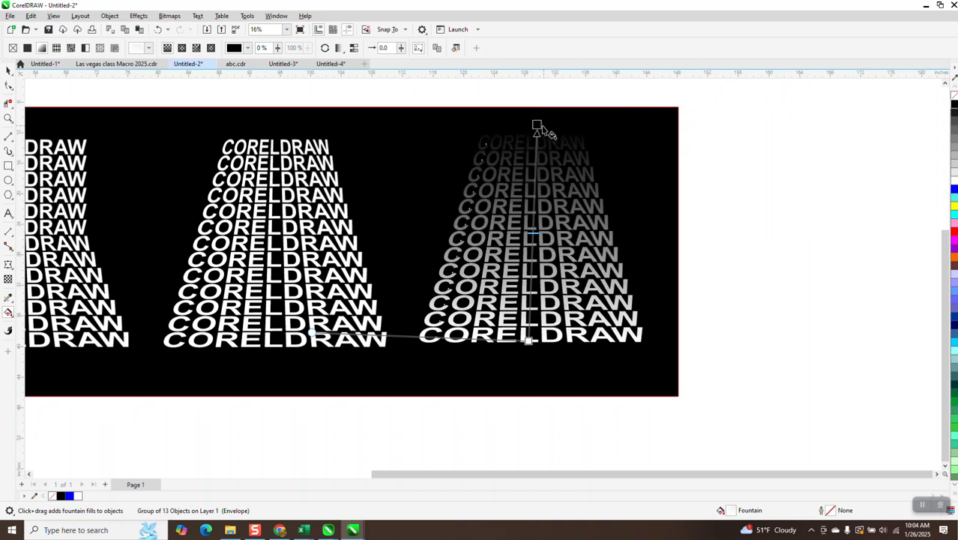
# Extend the black end of the fountain fill straight up past the rectangle's top edge, then deselect the text stack.
pyautogui.moveTo(537, 123)
pyautogui.mouseDown()
pyautogui.moveTo(542, 111)
pyautogui.moveTo(525, 94)
pyautogui.mouseUp()
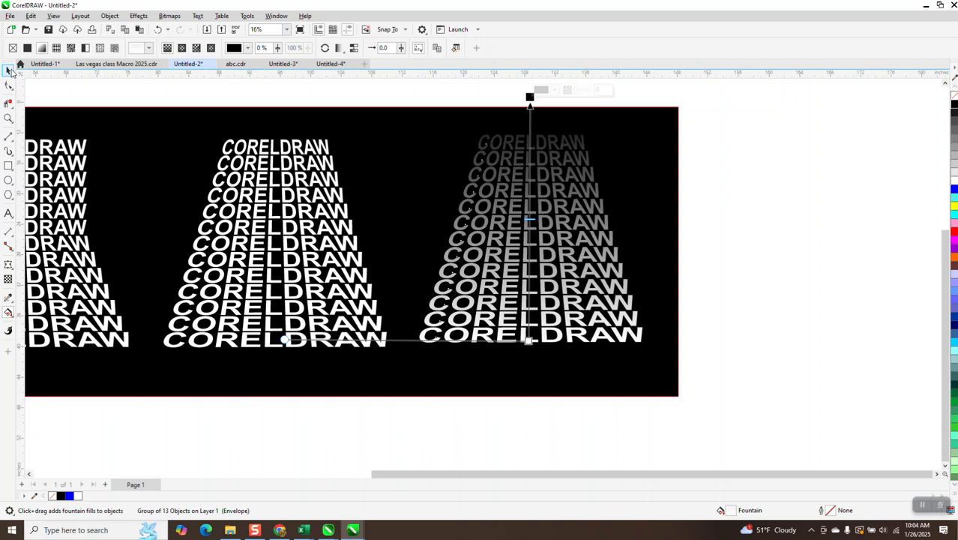
pyautogui.click(8, 70)
pyautogui.click(327, 90)
pyautogui.scroll(-1, 665, 271)
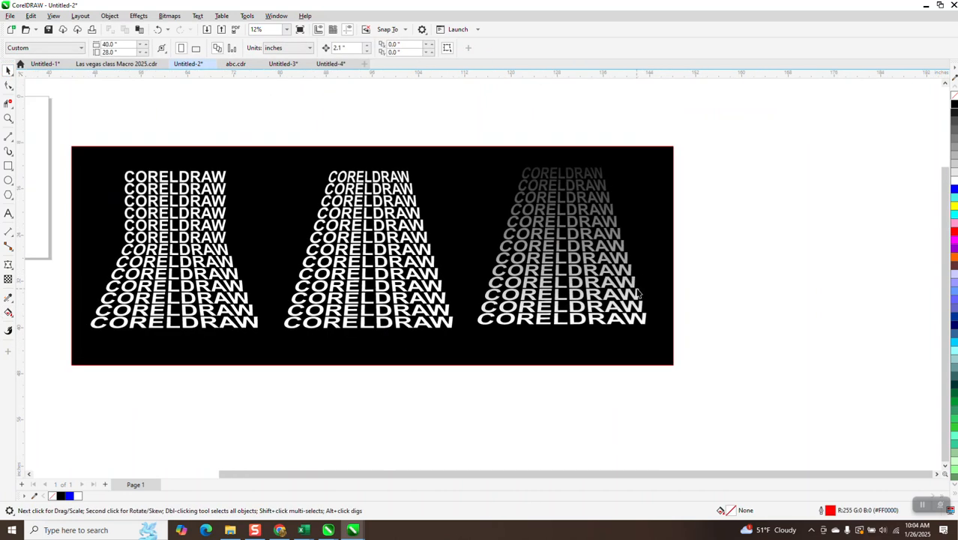